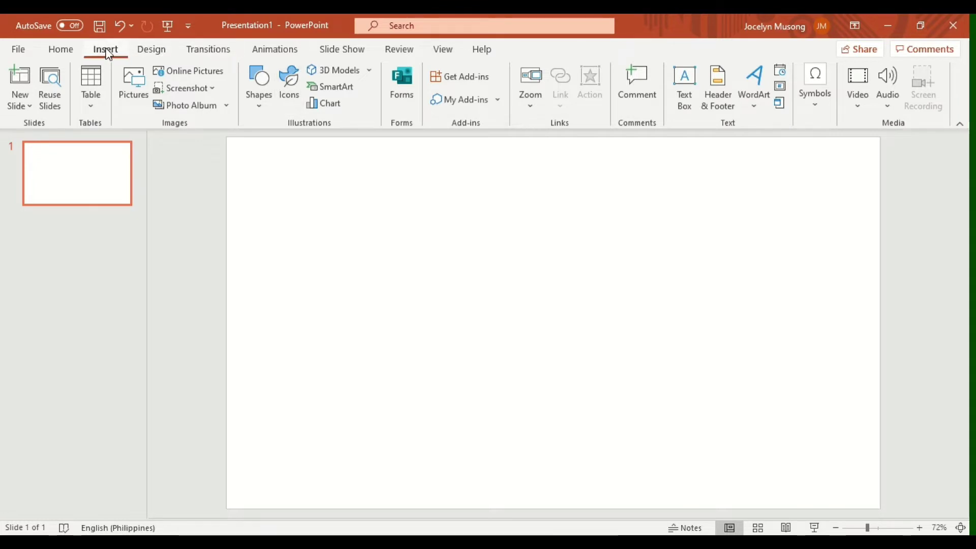
- Insert the portrait photo 20200609_195918 from Desktop > VLOGS PHOTOS > Vals flowers onto the slide
{"action": "left_click", "coordinate": [137, 88]}
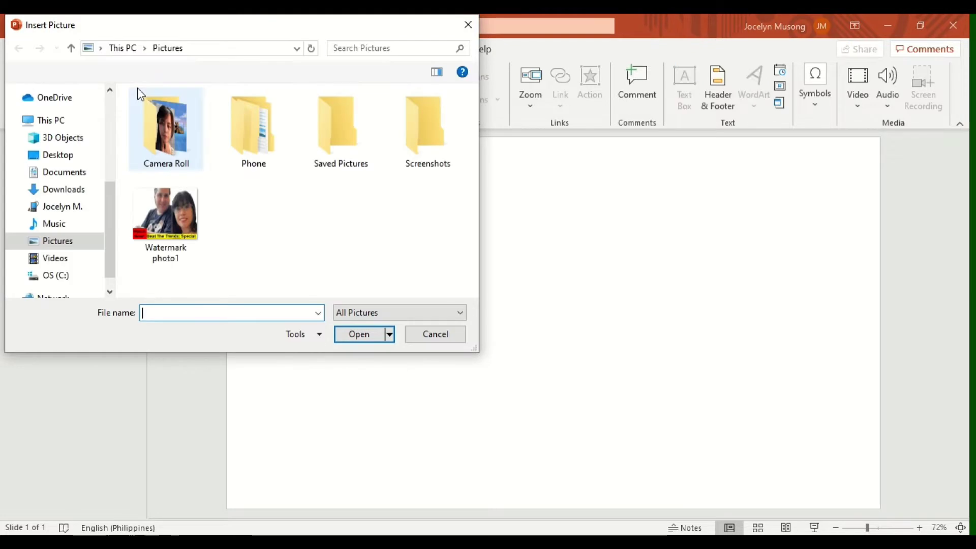
{"action": "left_click", "coordinate": [109, 291]}
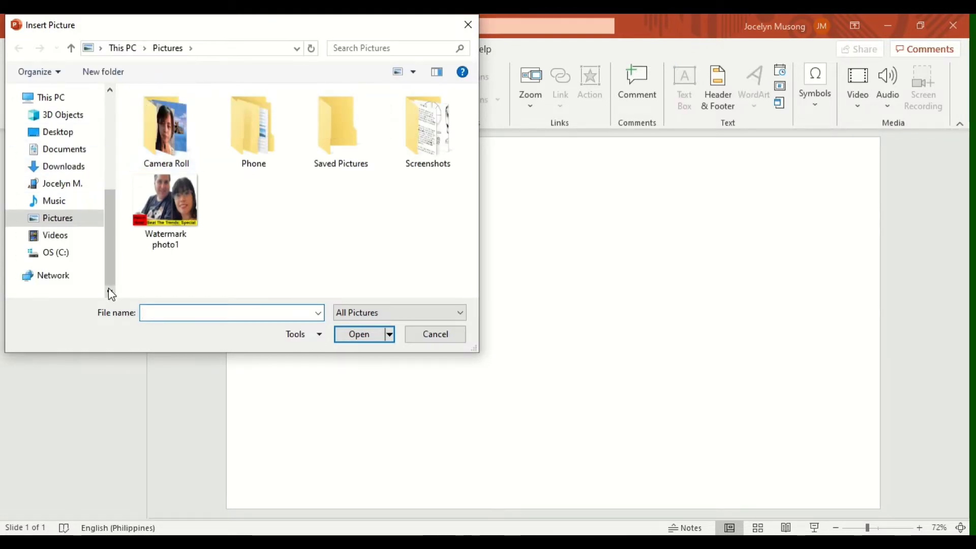
{"action": "left_click", "coordinate": [79, 132]}
{"action": "double_click", "coordinate": [173, 158]}
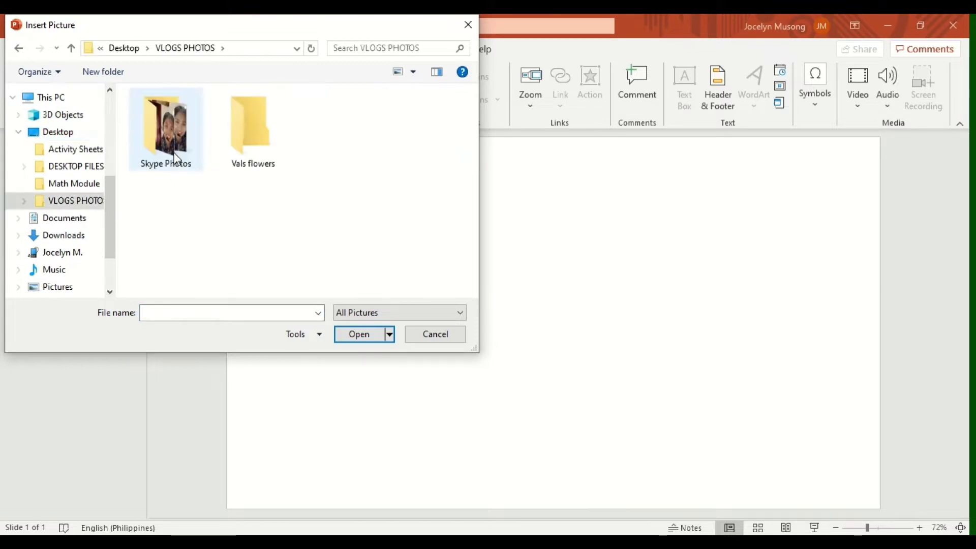
{"action": "double_click", "coordinate": [246, 151]}
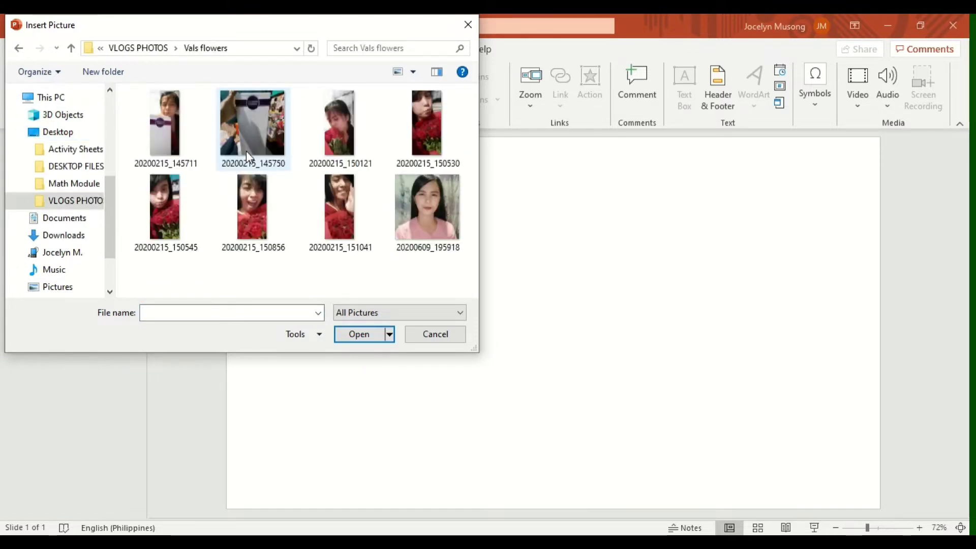
{"action": "left_click", "coordinate": [424, 215]}
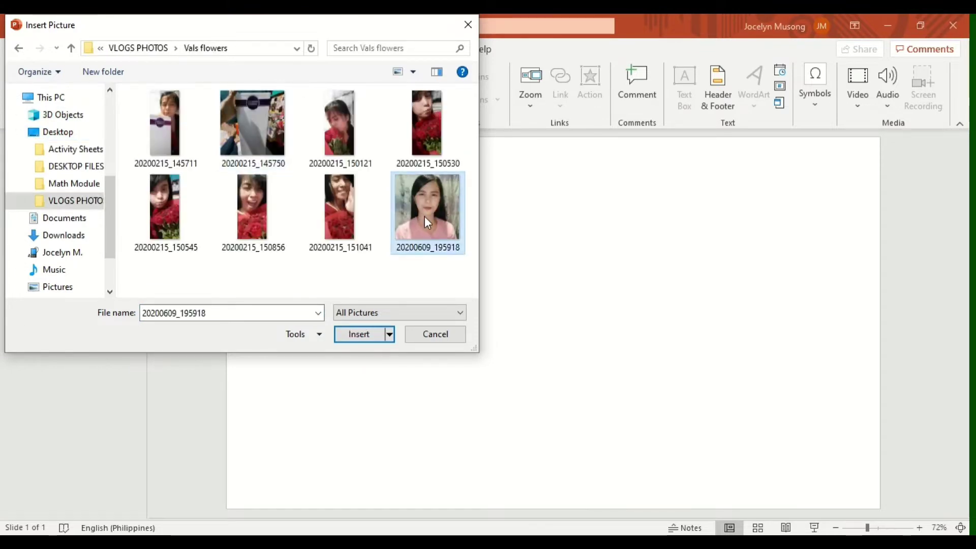
{"action": "left_click", "coordinate": [372, 336]}
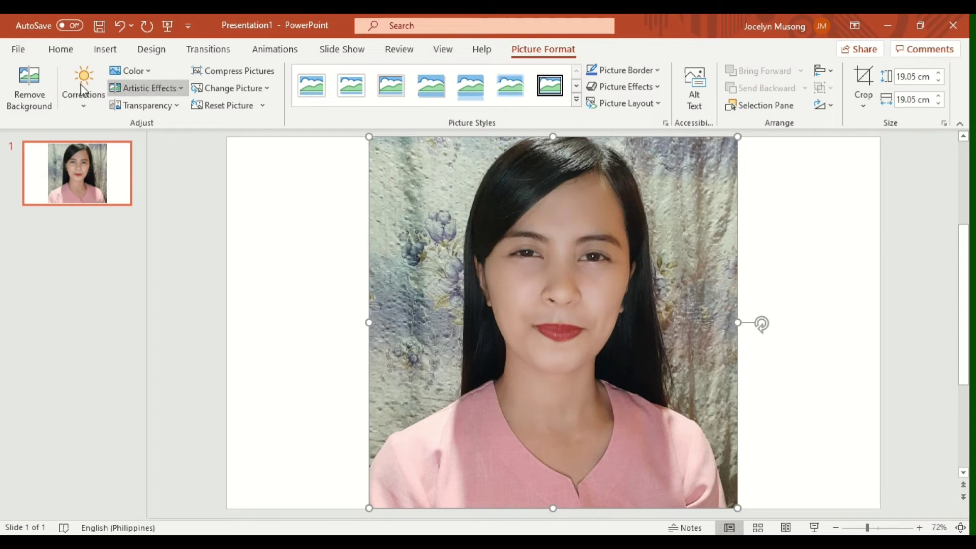
- Start Remove Background and mark the shoulders and left eye as areas to keep
{"action": "left_click", "coordinate": [35, 90]}
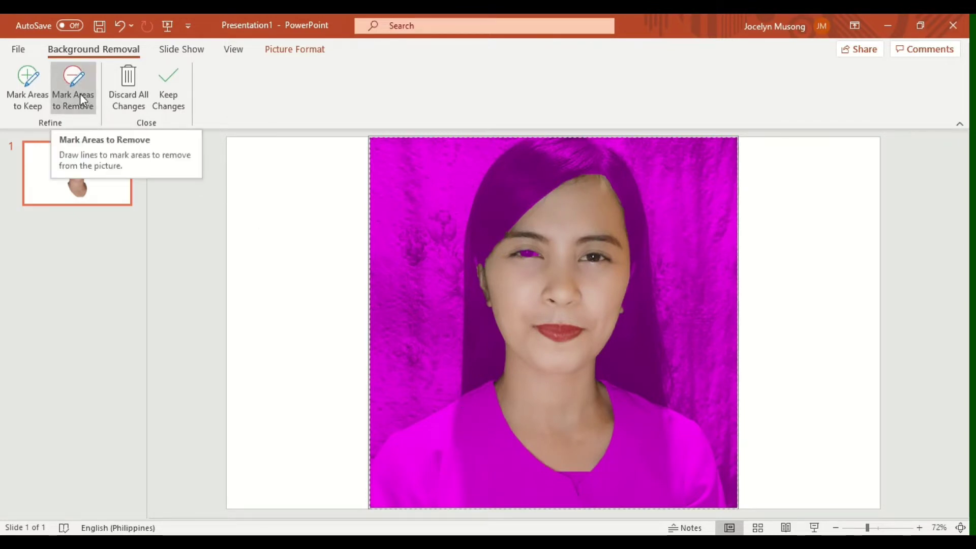
{"action": "left_click", "coordinate": [28, 85]}
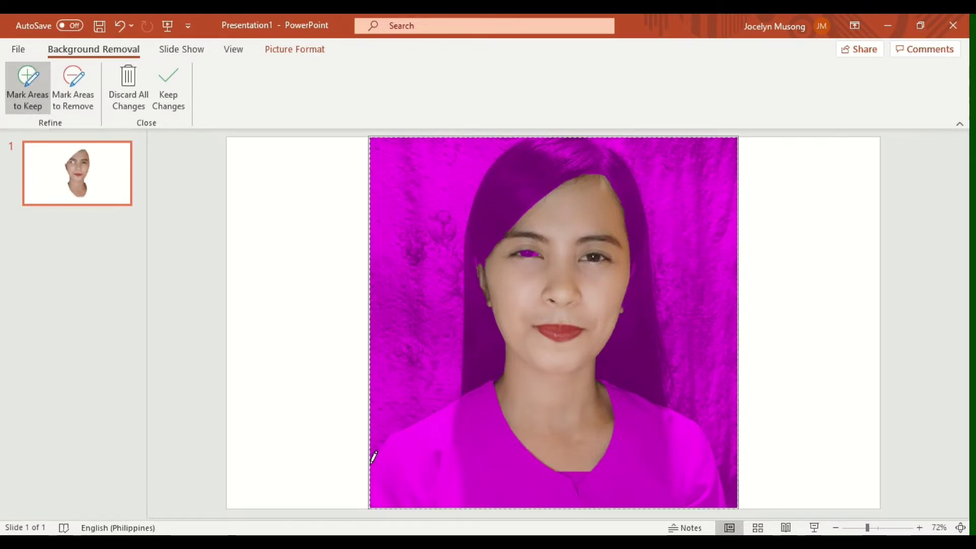
{"action": "left_click_drag", "start_coordinate": [377, 456], "coordinate": [464, 398]}
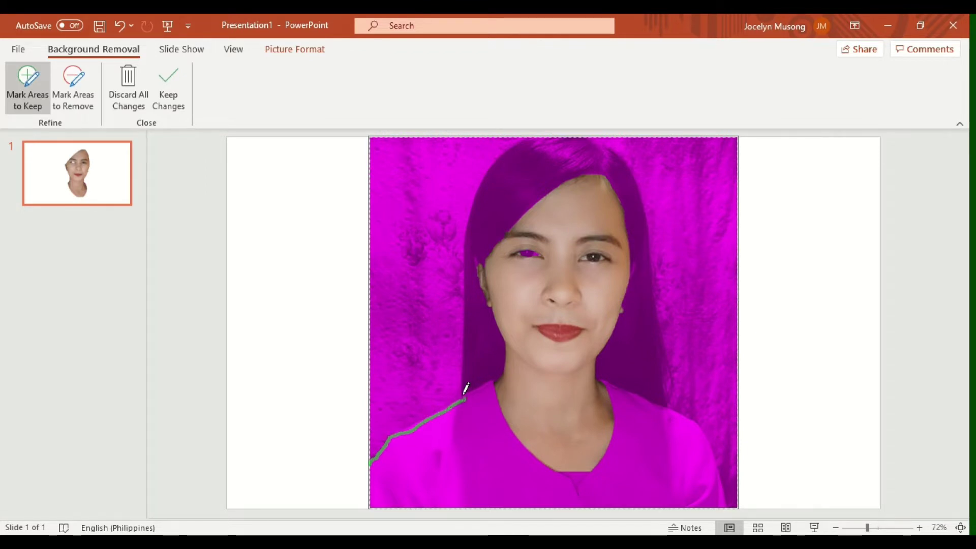
{"action": "mouse_move", "coordinate": [468, 363]}
{"action": "left_mouse_down"}
{"action": "mouse_move", "coordinate": [466, 244]}
{"action": "mouse_move", "coordinate": [483, 170]}
{"action": "mouse_move", "coordinate": [541, 128]}
{"action": "mouse_move", "coordinate": [603, 131]}
{"action": "mouse_move", "coordinate": [638, 174]}
{"action": "mouse_move", "coordinate": [675, 392]}
{"action": "mouse_move", "coordinate": [725, 477]}
{"action": "mouse_move", "coordinate": [727, 516]}
{"action": "left_mouse_up"}
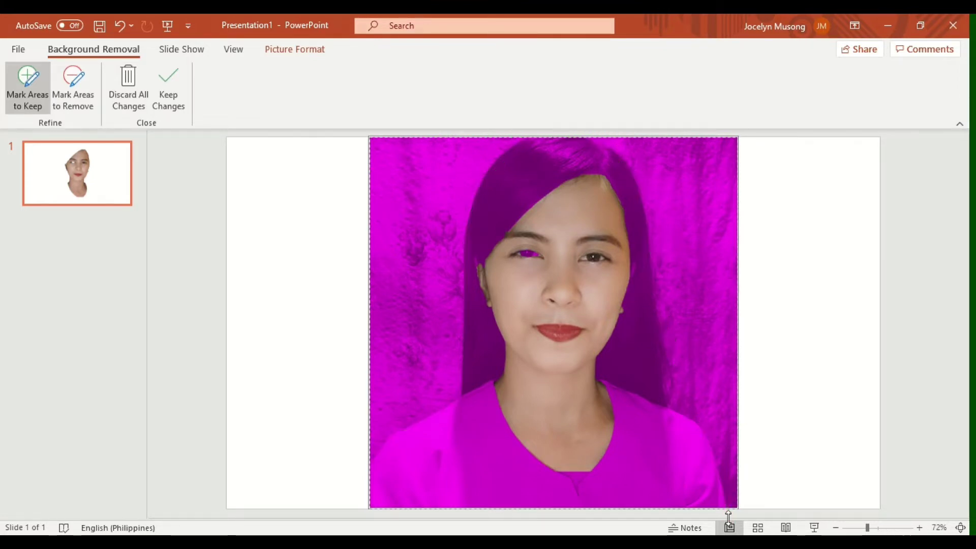
{"action": "left_click", "coordinate": [619, 473]}
{"action": "mouse_move", "coordinate": [393, 435]}
{"action": "left_mouse_down"}
{"action": "mouse_move", "coordinate": [405, 434]}
{"action": "mouse_move", "coordinate": [390, 441]}
{"action": "left_mouse_up"}
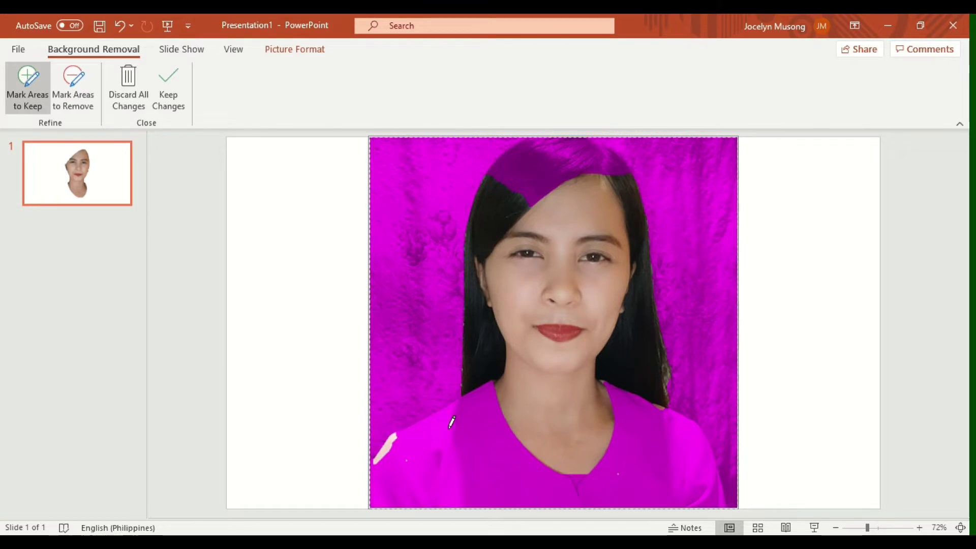
{"action": "mouse_move", "coordinate": [452, 431]}
{"action": "left_mouse_down"}
{"action": "mouse_move", "coordinate": [419, 433]}
{"action": "mouse_move", "coordinate": [381, 454]}
{"action": "left_mouse_up"}
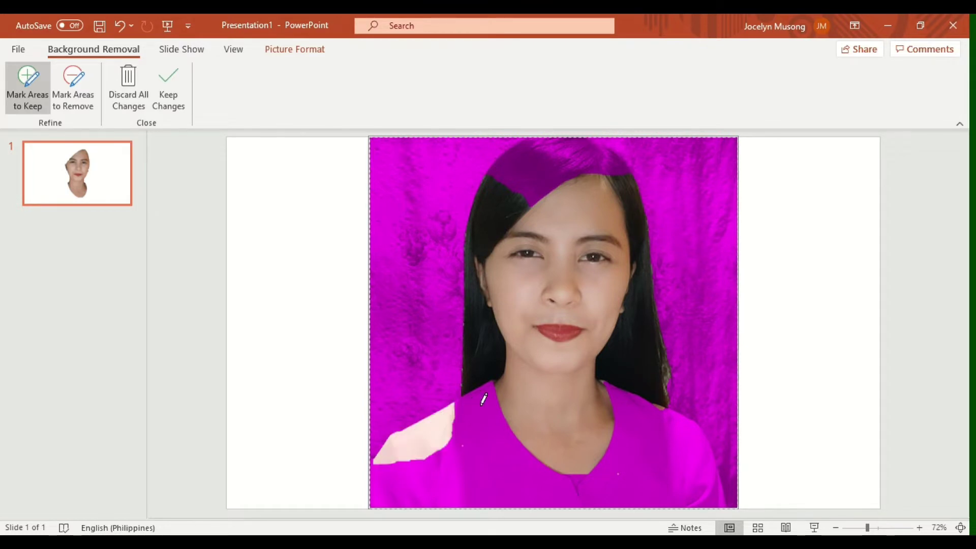
- Mark the shirt, neckline, collar, left-side hair and right shirt edge to keep
{"action": "left_click_drag", "start_coordinate": [481, 406], "coordinate": [387, 441]}
{"action": "left_click_drag", "start_coordinate": [453, 404], "coordinate": [490, 379]}
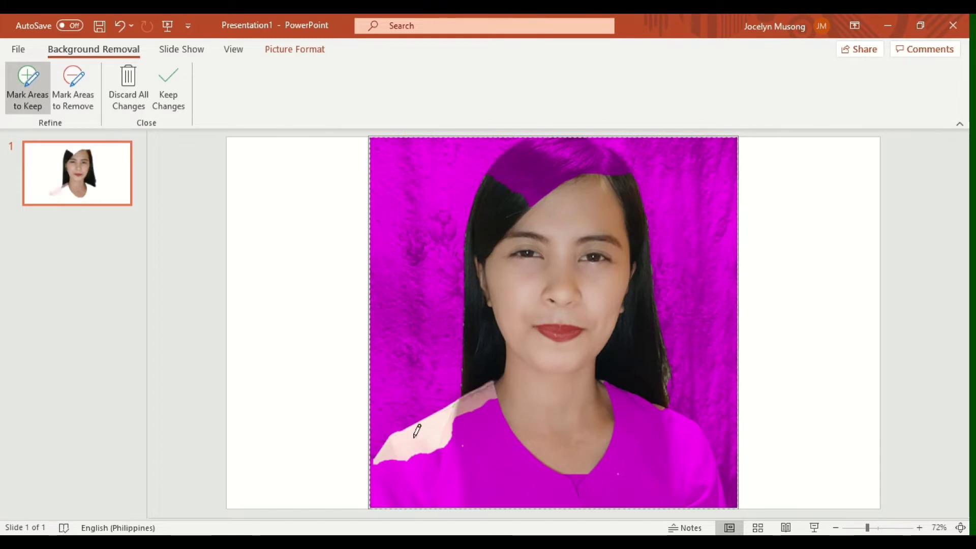
{"action": "left_click_drag", "start_coordinate": [369, 479], "coordinate": [374, 462]}
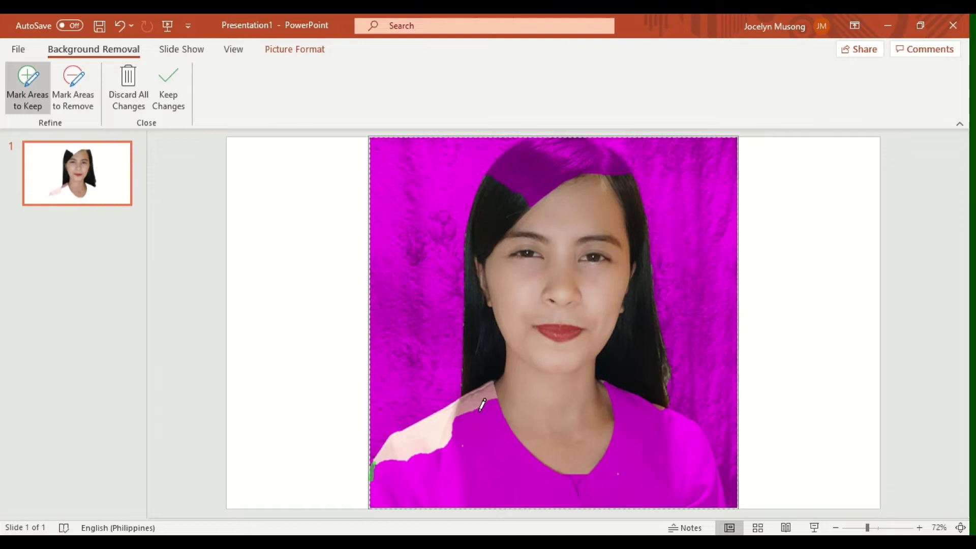
{"action": "left_click_drag", "start_coordinate": [478, 411], "coordinate": [563, 491]}
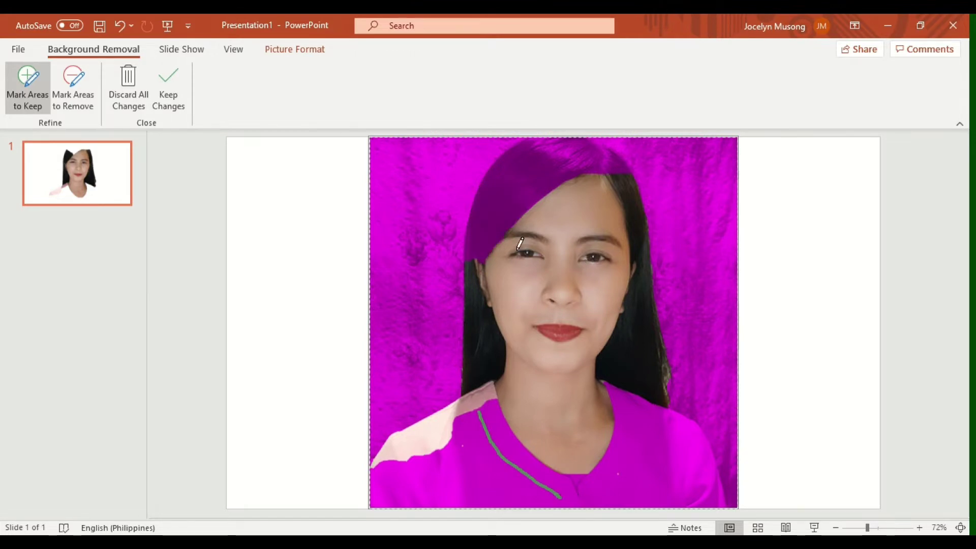
{"action": "left_click_drag", "start_coordinate": [473, 249], "coordinate": [568, 136]}
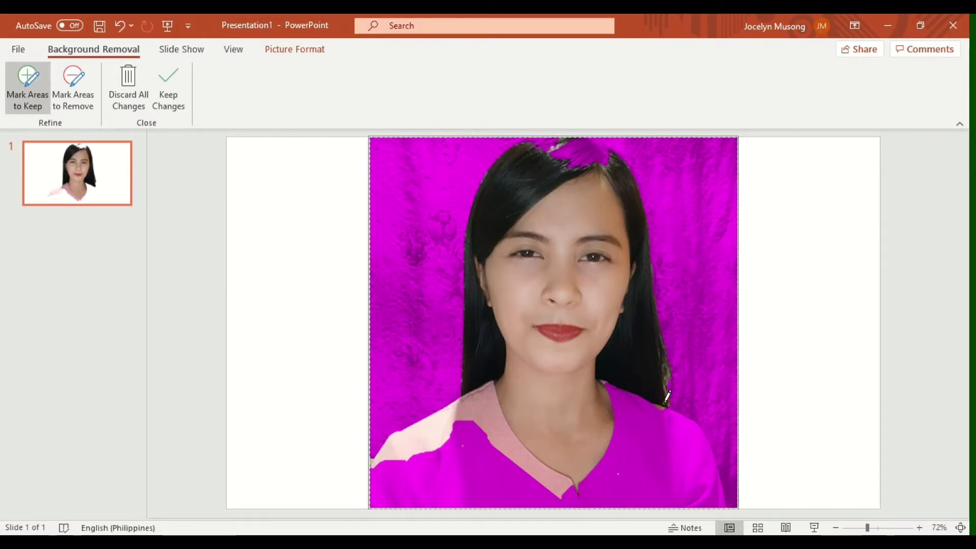
{"action": "left_click_drag", "start_coordinate": [667, 397], "coordinate": [726, 499]}
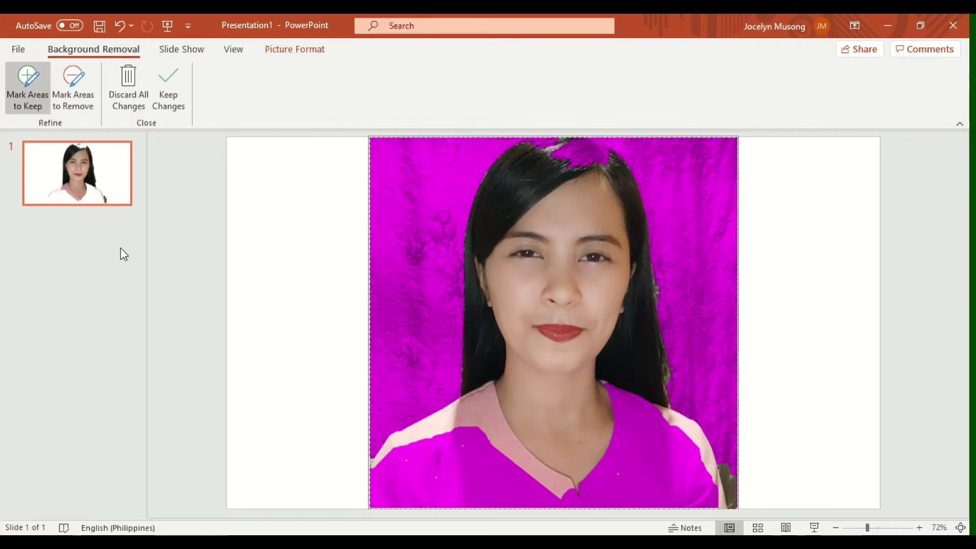
- Mark the left shoulder and remaining shoulder area of the pink shirt to keep
{"action": "left_click", "coordinate": [367, 487]}
{"action": "left_click", "coordinate": [25, 99]}
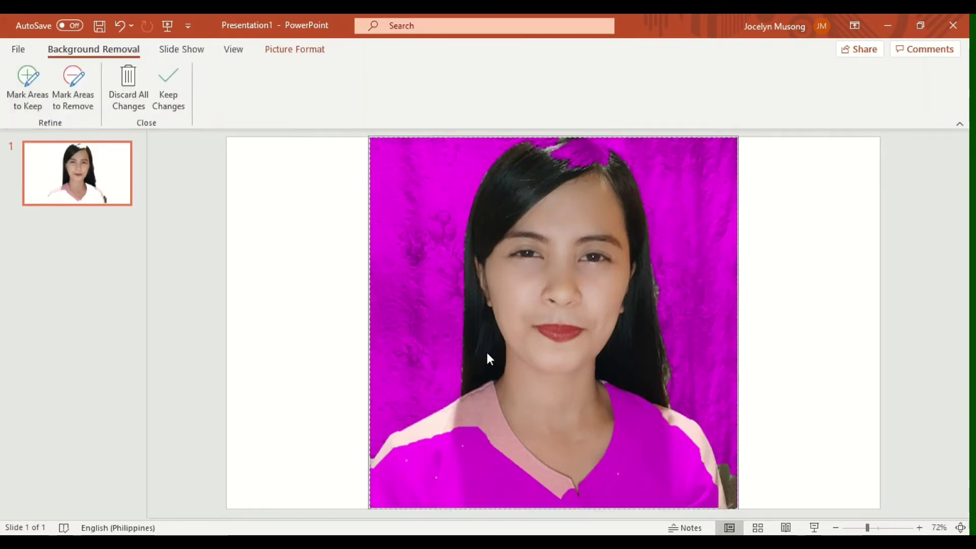
{"action": "left_click", "coordinate": [19, 85]}
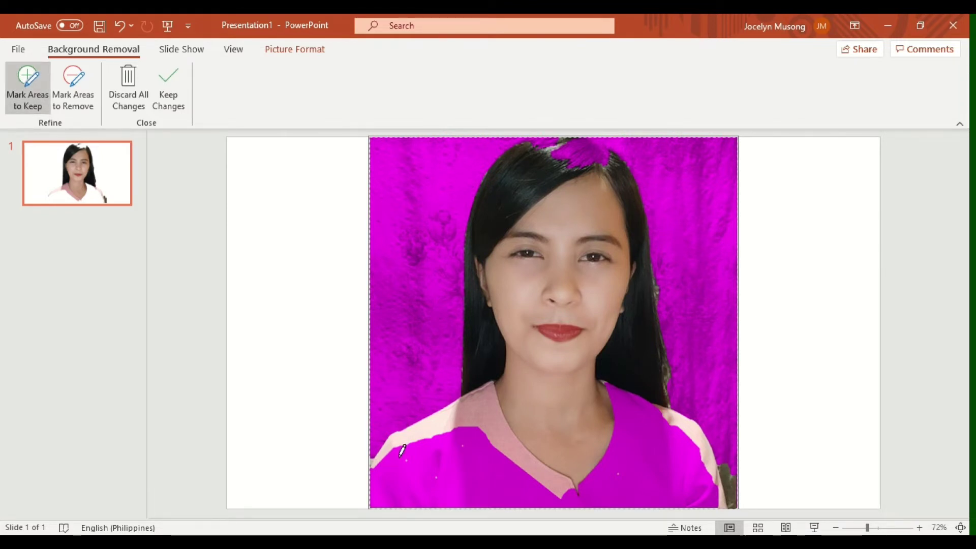
{"action": "left_click_drag", "start_coordinate": [398, 454], "coordinate": [436, 494]}
{"action": "left_click_drag", "start_coordinate": [502, 438], "coordinate": [407, 476]}
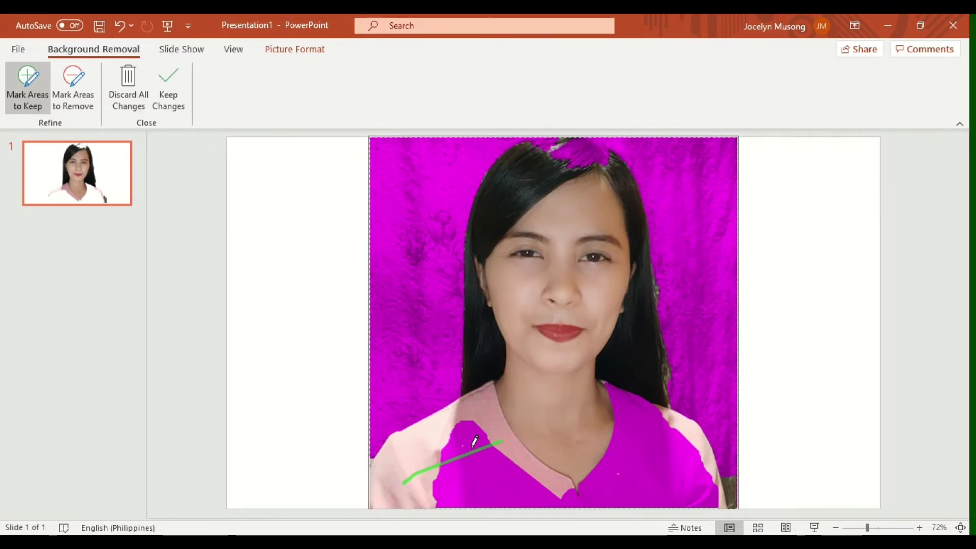
{"action": "left_click_drag", "start_coordinate": [472, 445], "coordinate": [545, 504]}
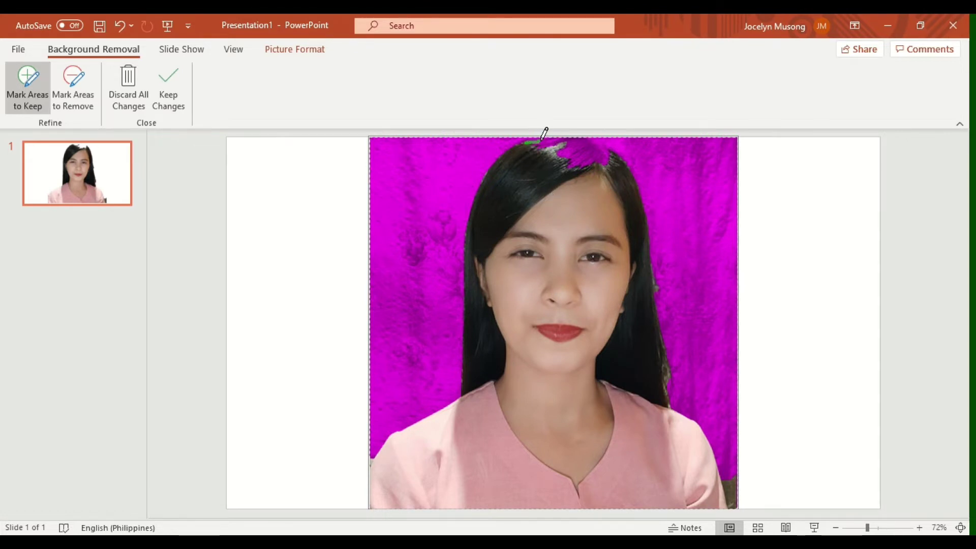
- Restore the top of the hair with keep strokes until no patches are missing
{"action": "left_click_drag", "start_coordinate": [526, 141], "coordinate": [558, 140]}
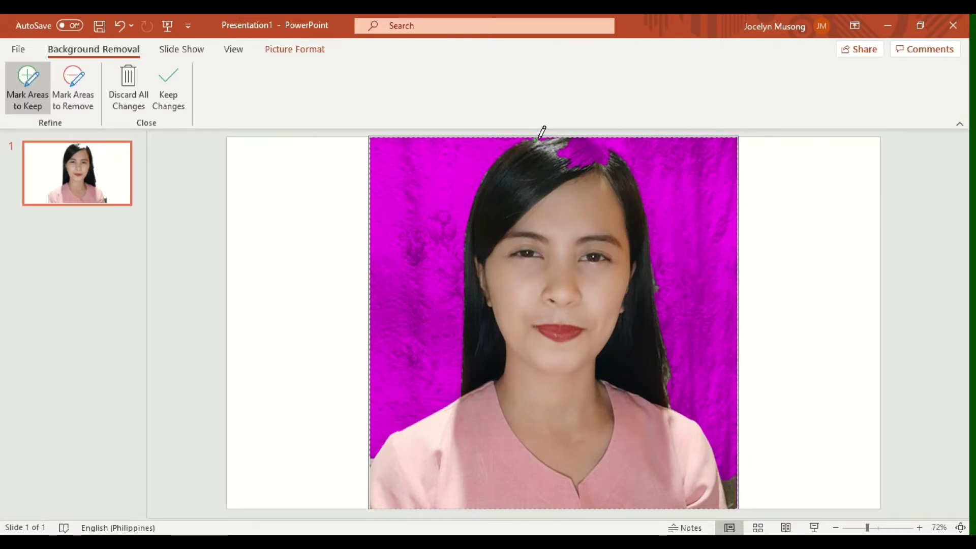
{"action": "left_click_drag", "start_coordinate": [540, 138], "coordinate": [550, 137]}
{"action": "left_click_drag", "start_coordinate": [582, 136], "coordinate": [604, 160]}
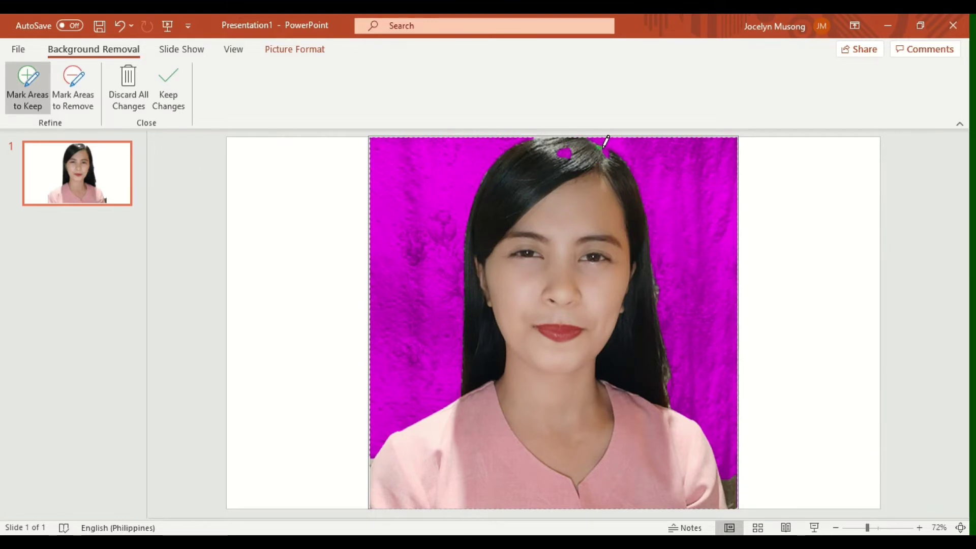
{"action": "left_click_drag", "start_coordinate": [602, 148], "coordinate": [608, 149]}
{"action": "left_click_drag", "start_coordinate": [609, 143], "coordinate": [604, 160]}
{"action": "left_click_drag", "start_coordinate": [562, 148], "coordinate": [565, 156]}
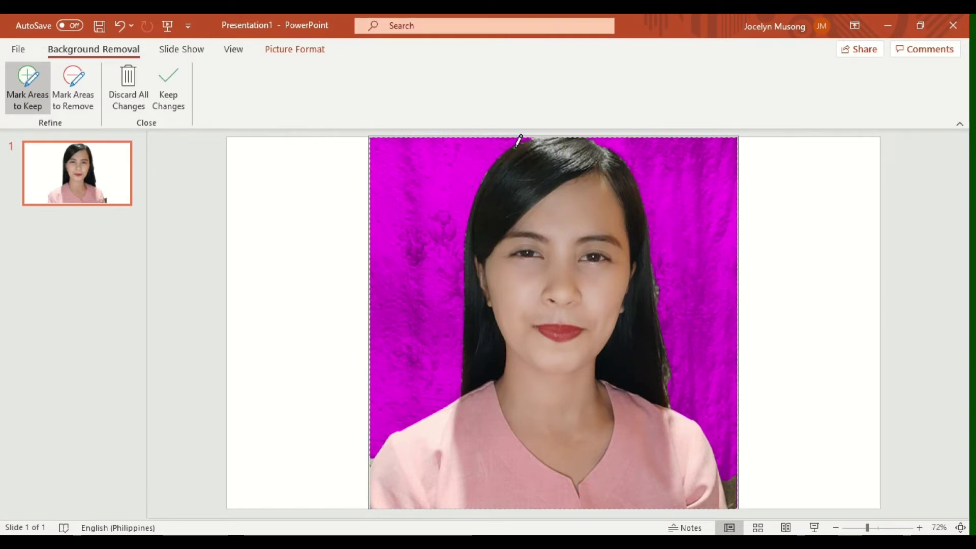
{"action": "left_click_drag", "start_coordinate": [522, 143], "coordinate": [526, 140]}
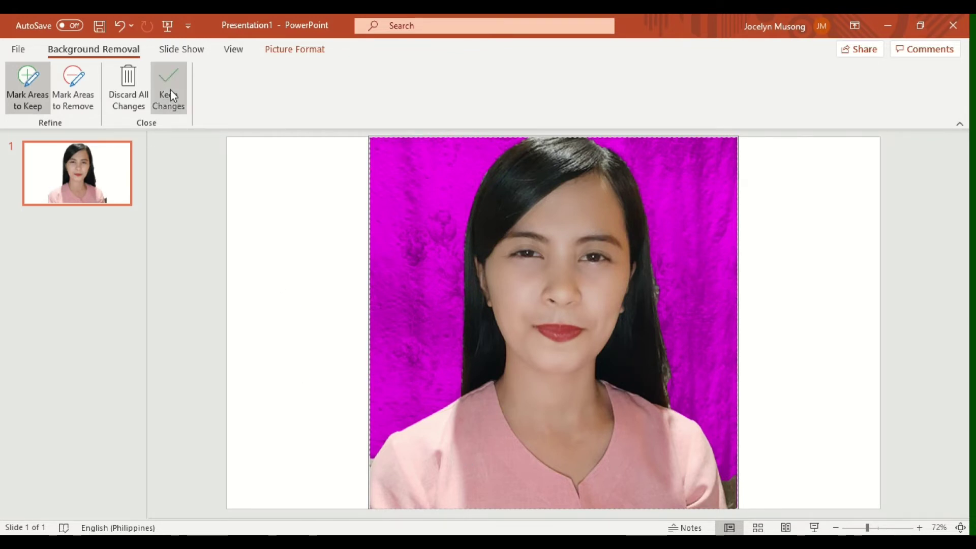
- Mark the leftover background along the right hair edge and bottom-right corner for removal
{"action": "left_click", "coordinate": [79, 88]}
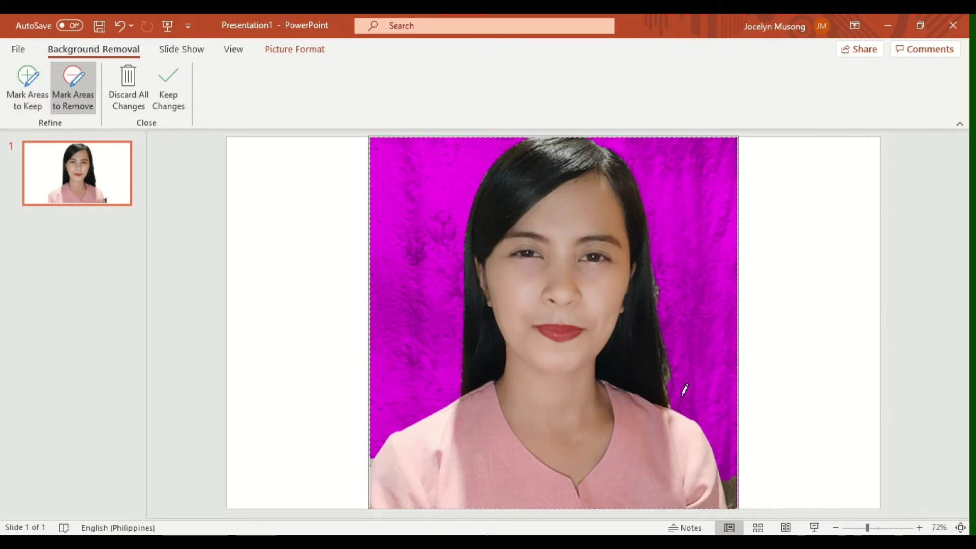
{"action": "left_click_drag", "start_coordinate": [667, 382], "coordinate": [668, 347]}
{"action": "left_click_drag", "start_coordinate": [669, 340], "coordinate": [724, 472]}
{"action": "left_click_drag", "start_coordinate": [671, 391], "coordinate": [673, 397]}
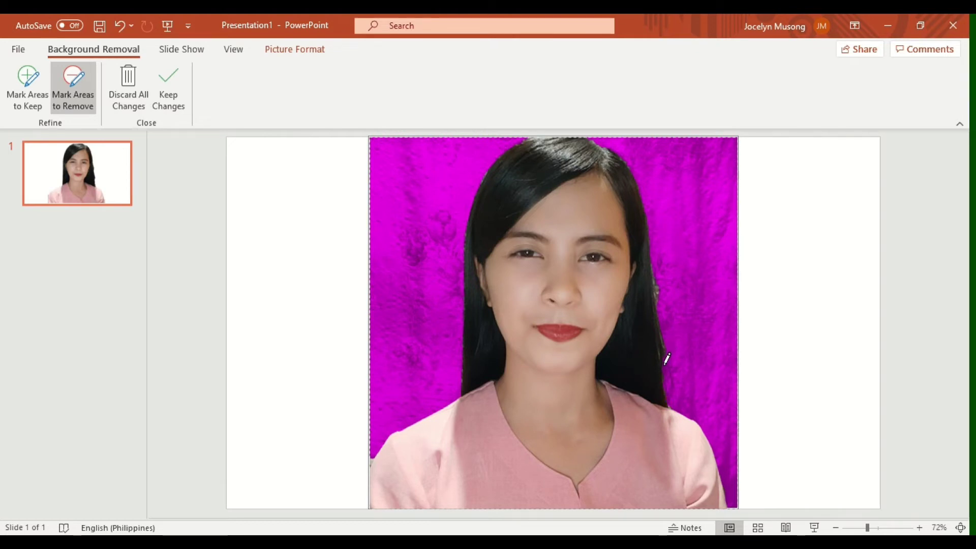
{"action": "mouse_move", "coordinate": [664, 359]}
{"action": "left_mouse_down"}
{"action": "mouse_move", "coordinate": [669, 283]}
{"action": "mouse_move", "coordinate": [662, 297]}
{"action": "mouse_move", "coordinate": [657, 274]}
{"action": "mouse_move", "coordinate": [664, 289]}
{"action": "left_mouse_up"}
- Keep the changes so the curtain is removed and the portrait sits on white
{"action": "left_click", "coordinate": [167, 90]}
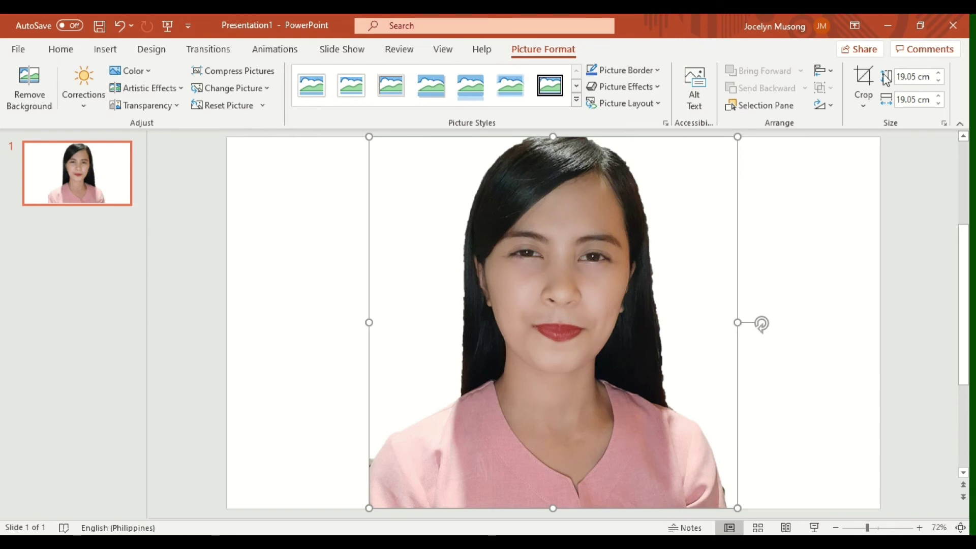
- Set the picture height to 5.08 cm and drag it to the slide's horizontal centre
{"action": "left_click", "coordinate": [913, 77]}
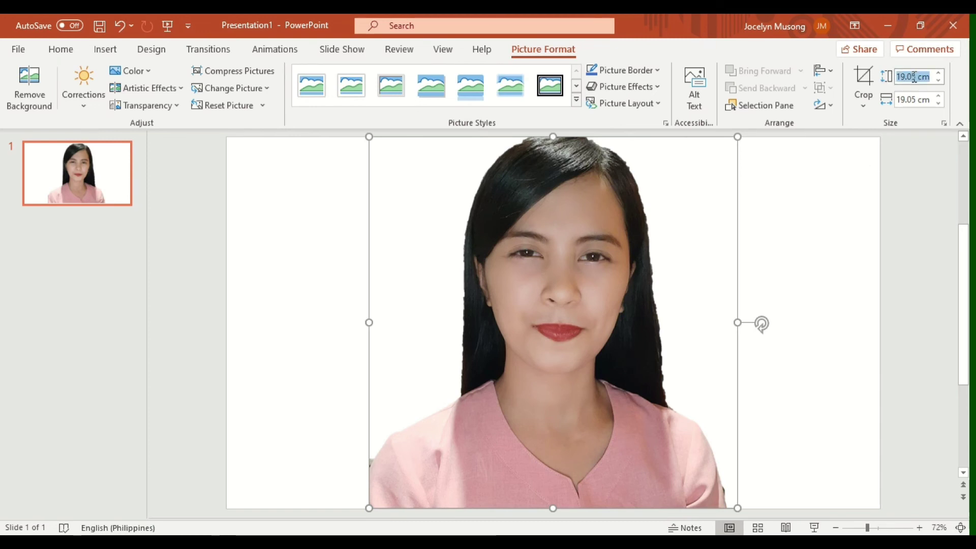
{"action": "type", "text": "5.08"}
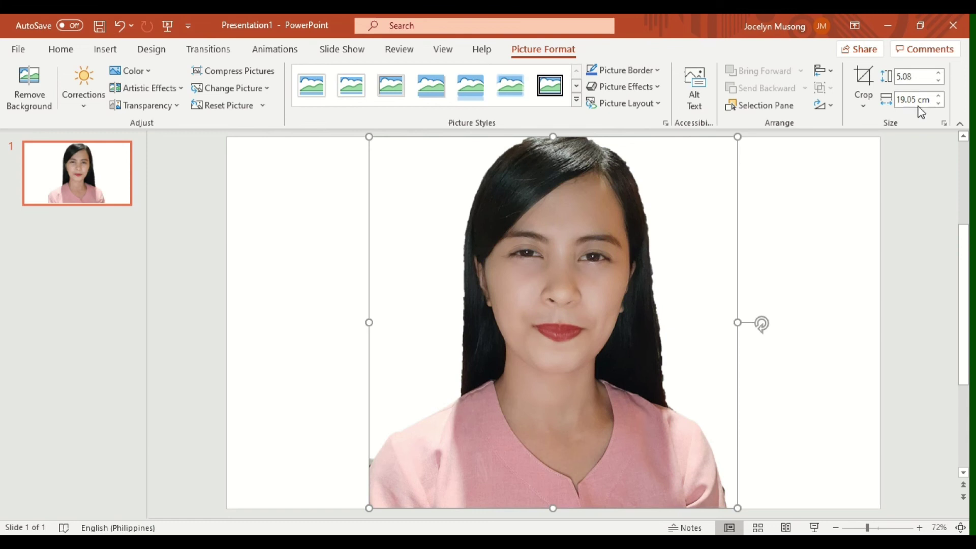
{"action": "key", "text": "Return"}
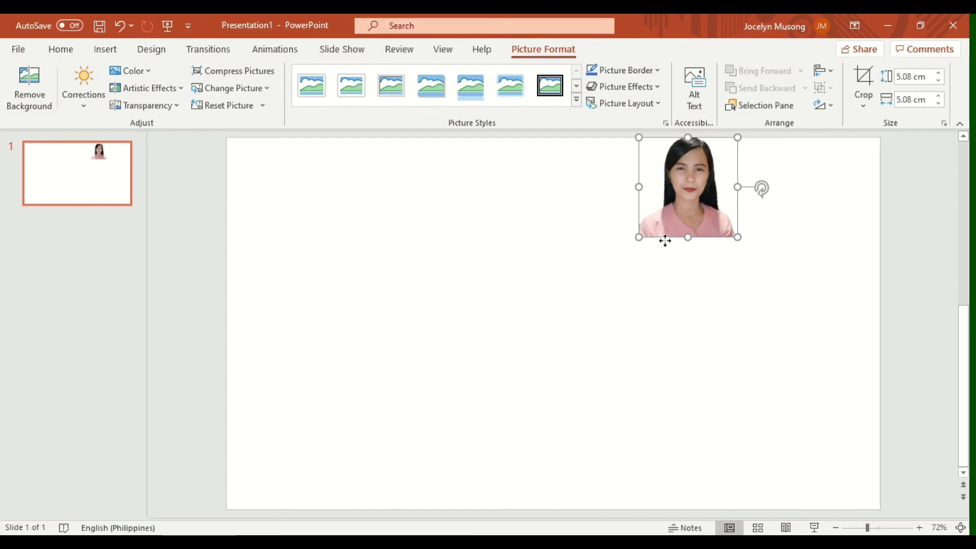
{"action": "left_click_drag", "start_coordinate": [665, 241], "coordinate": [531, 310]}
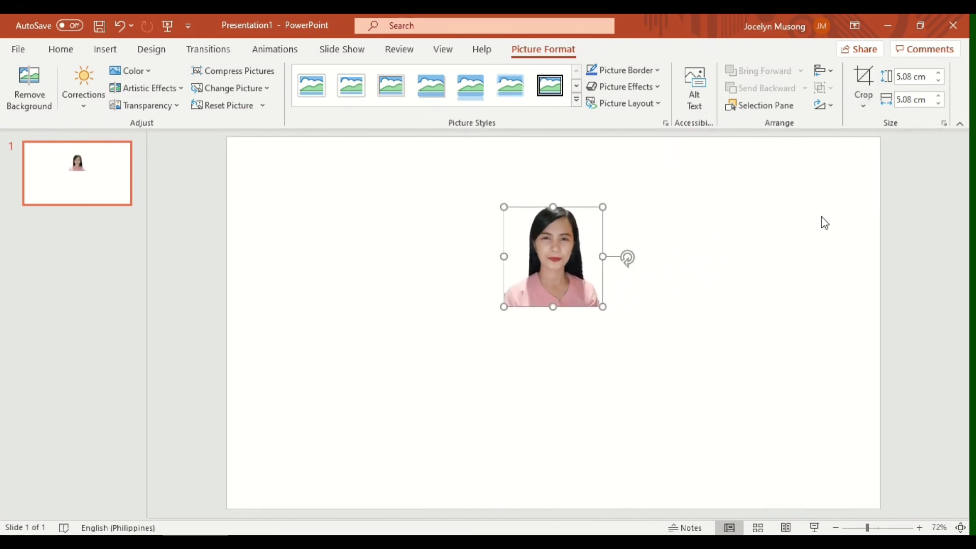